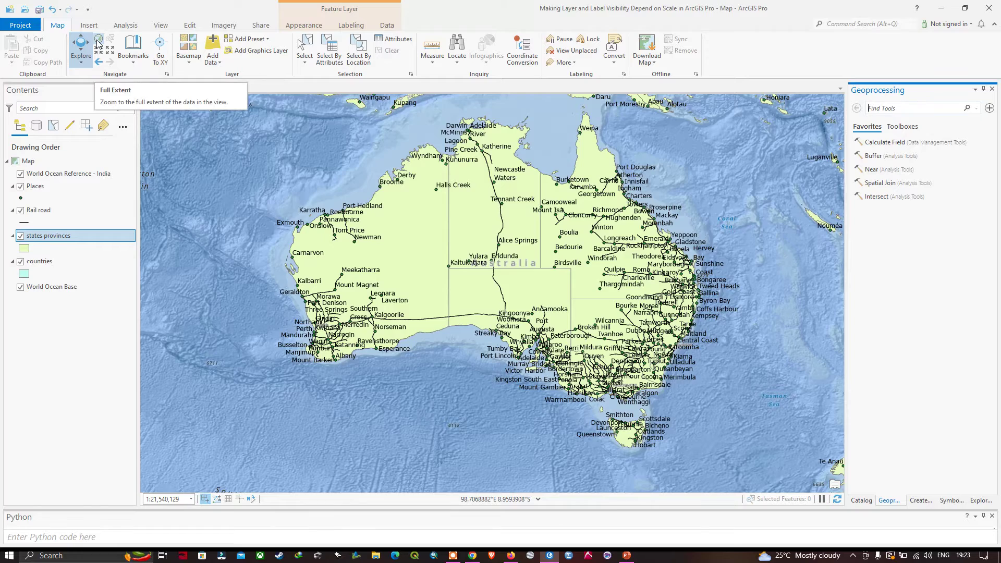
Show the whole world, then pan across the Indian Ocean toward India.
left_click(98, 41)
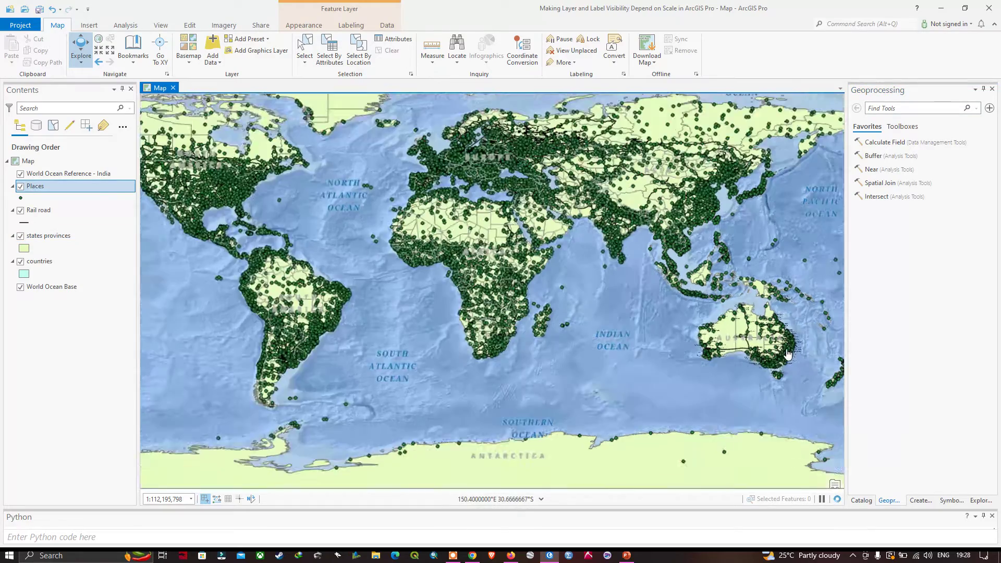
scroll(789, 355, "up", 5)
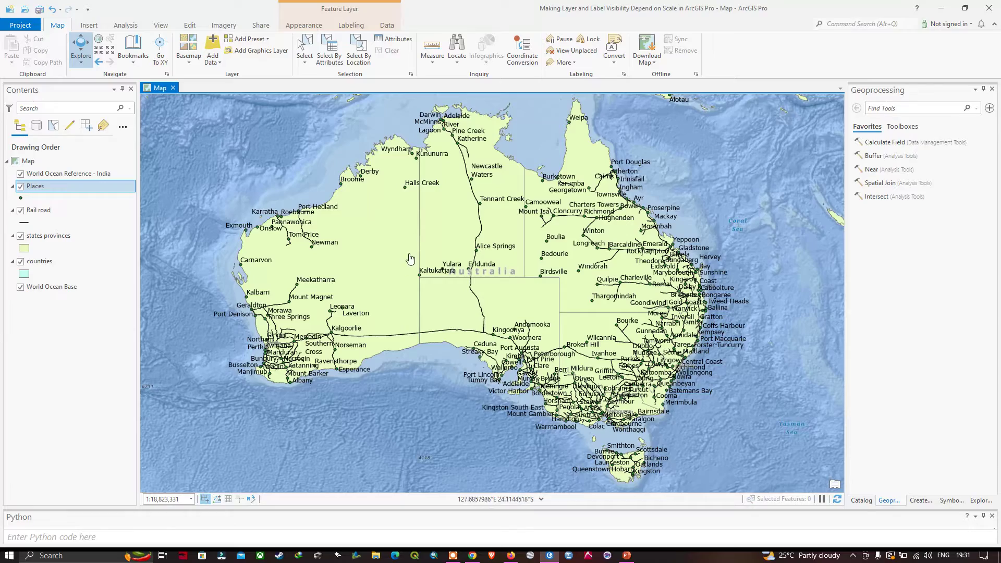
left_click_drag(407, 253, 469, 286)
left_click_drag(335, 208, 518, 288)
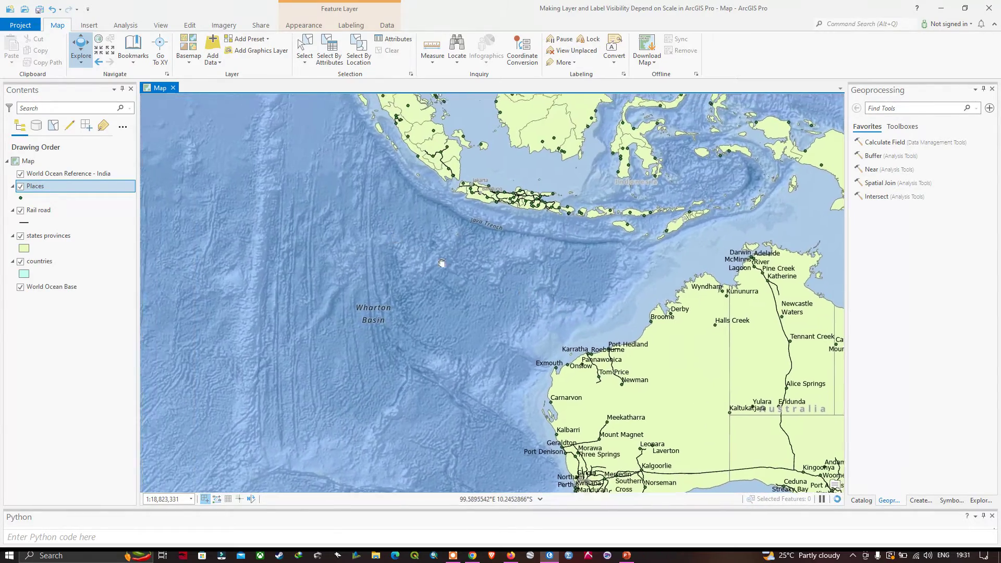
left_click_drag(443, 266, 478, 298)
Zoom and pan until all of India sits centred in the view.
scroll(391, 233, "down", 3)
left_click_drag(431, 346, 431, 370)
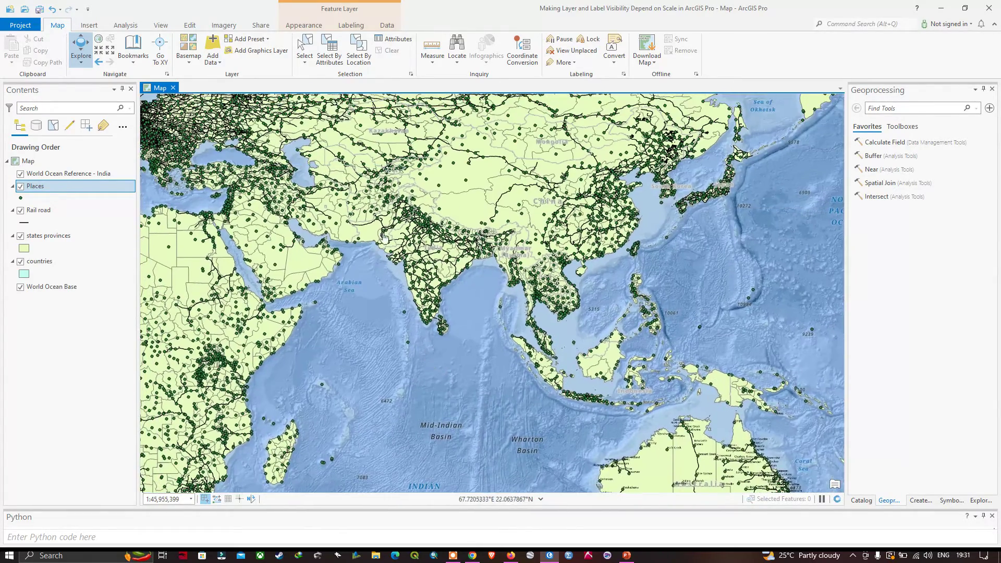
scroll(454, 255, "up", 3)
scroll(454, 254, "up", 2)
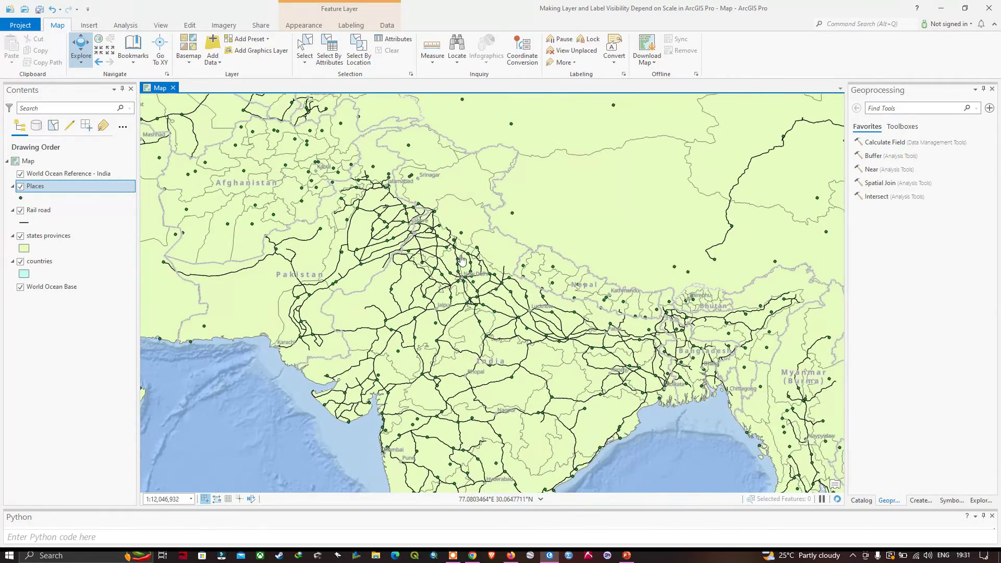
left_click_drag(454, 254, 476, 126)
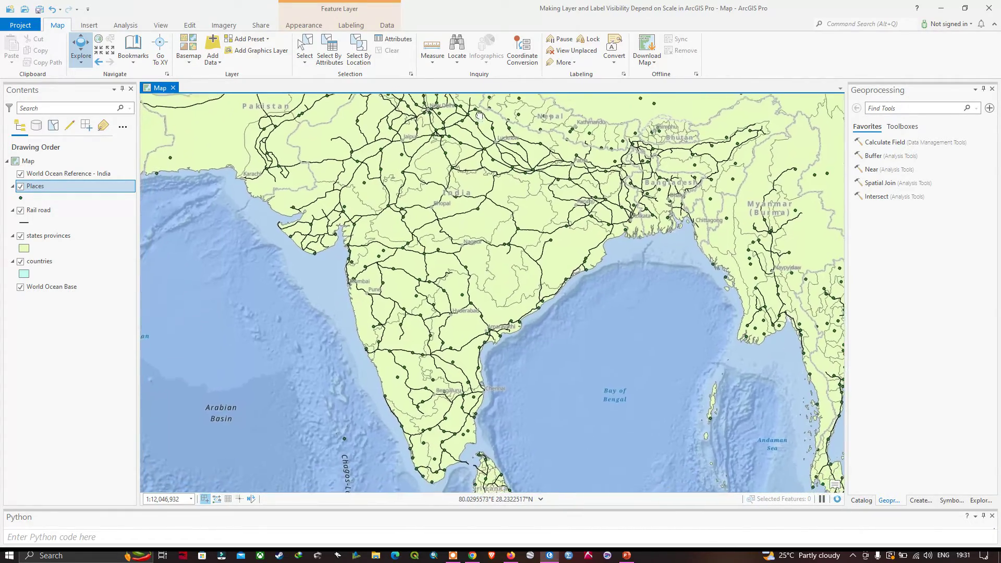
scroll(574, 243, "down", 2)
left_click_drag(574, 244, 547, 302)
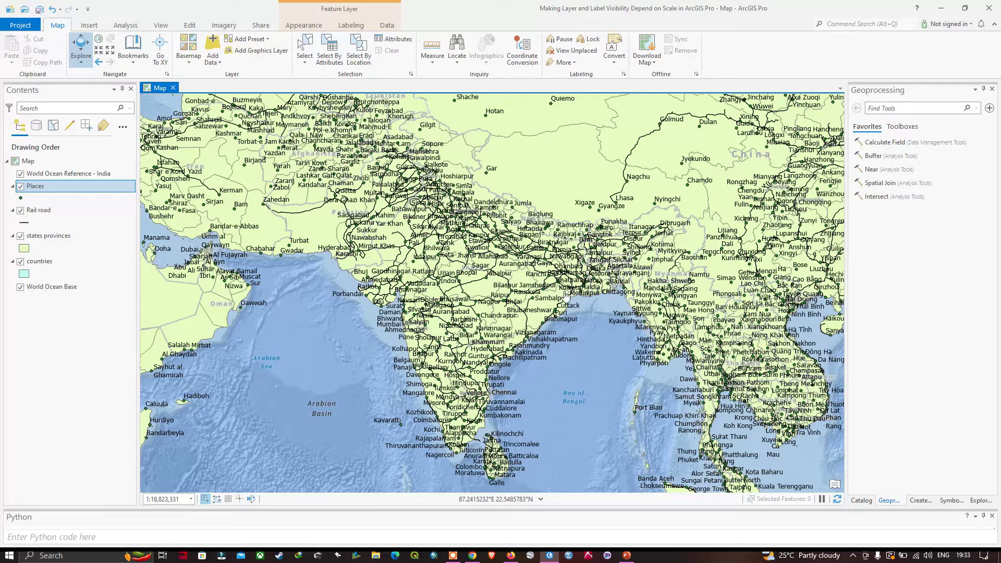
Zoom in further and centre the map on southern India and Sri Lanka.
scroll(471, 353, "up", 5)
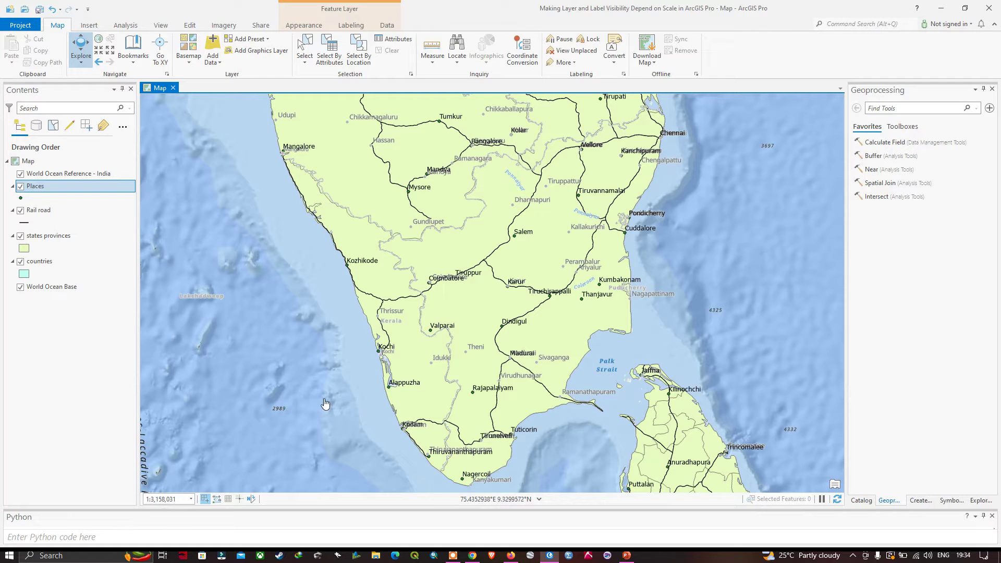
scroll(428, 360, "down", 1)
scroll(428, 361, "down", 2)
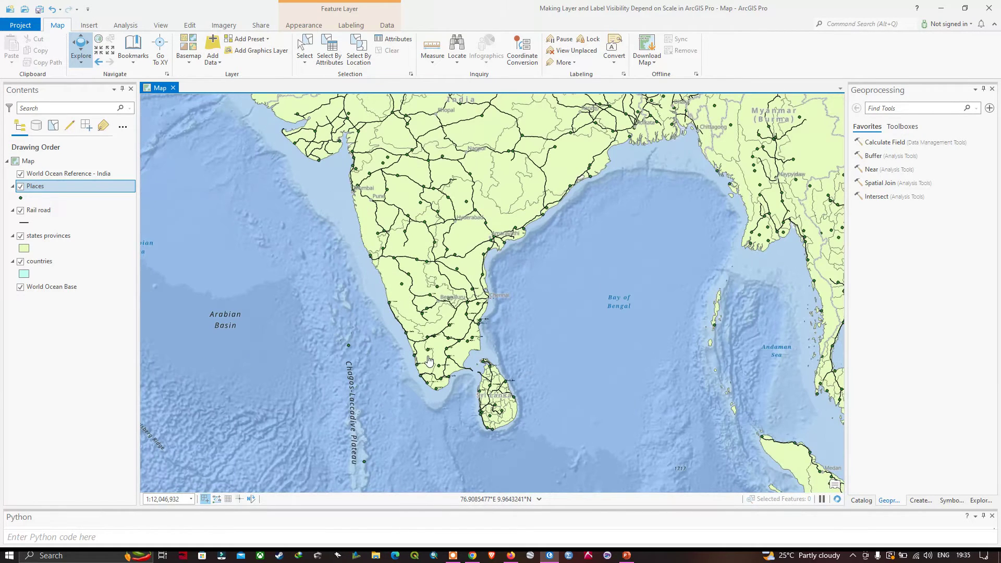
scroll(468, 308, "up", 2)
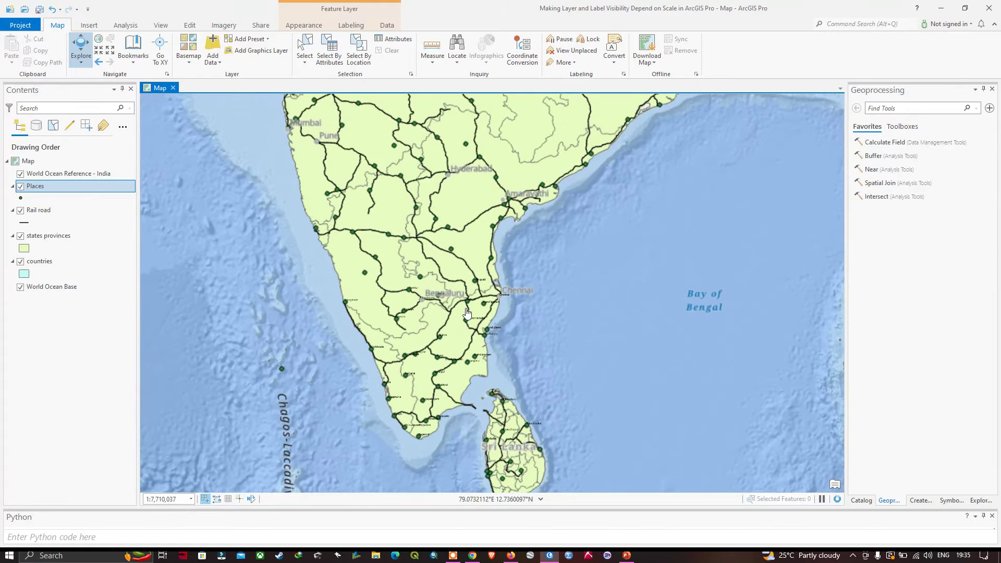
left_click_drag(543, 307, 586, 268)
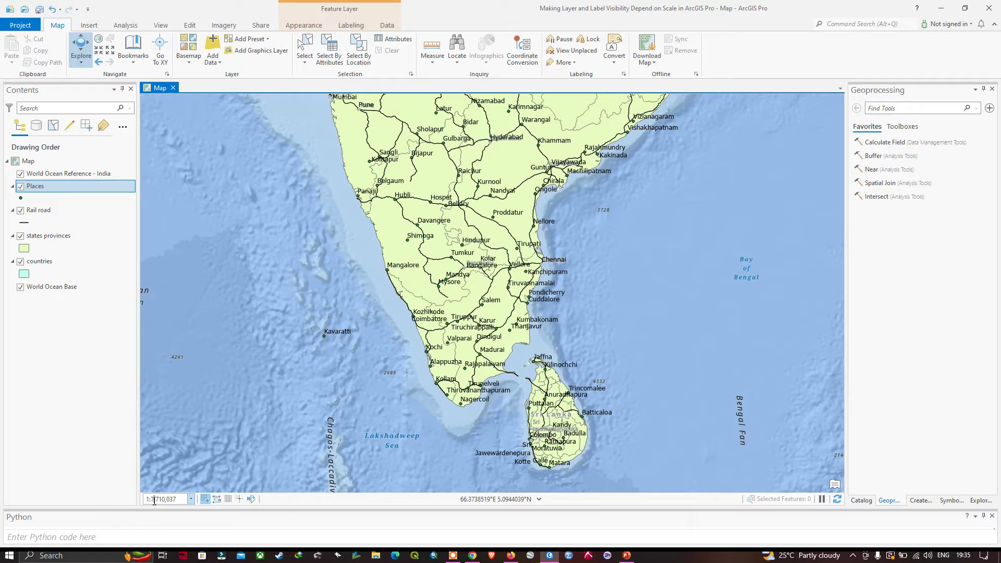
Replace the value in the scale box with 1:8,000,000 and apply it.
key("BackSpace")
type("0")
key("BackSpace")
type("8")
key("BackSpace")
key("BackSpace")
key("BackSpace")
key("BackSpace")
key("BackSpace")
key("BackSpace")
key("BackSpace")
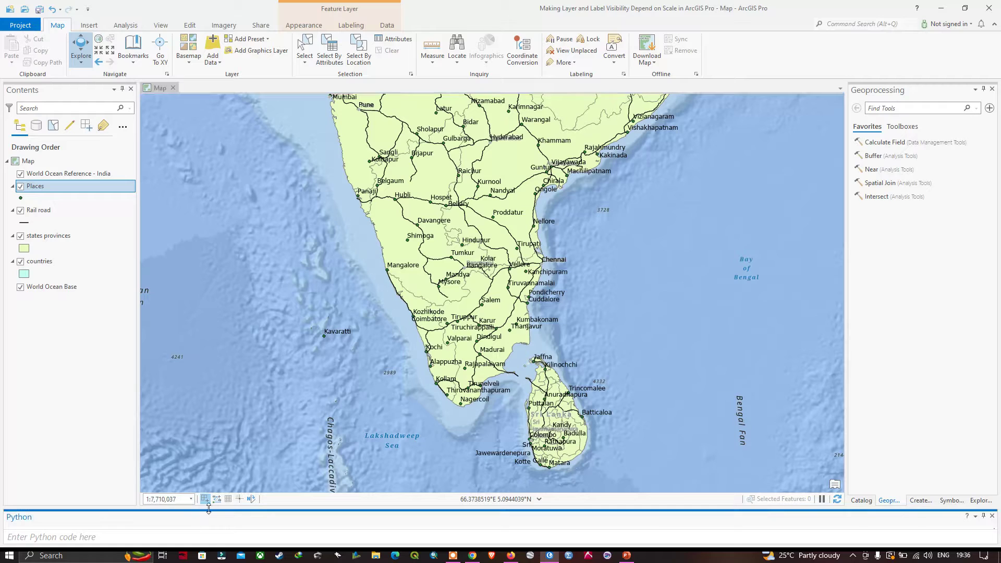
key("Return")
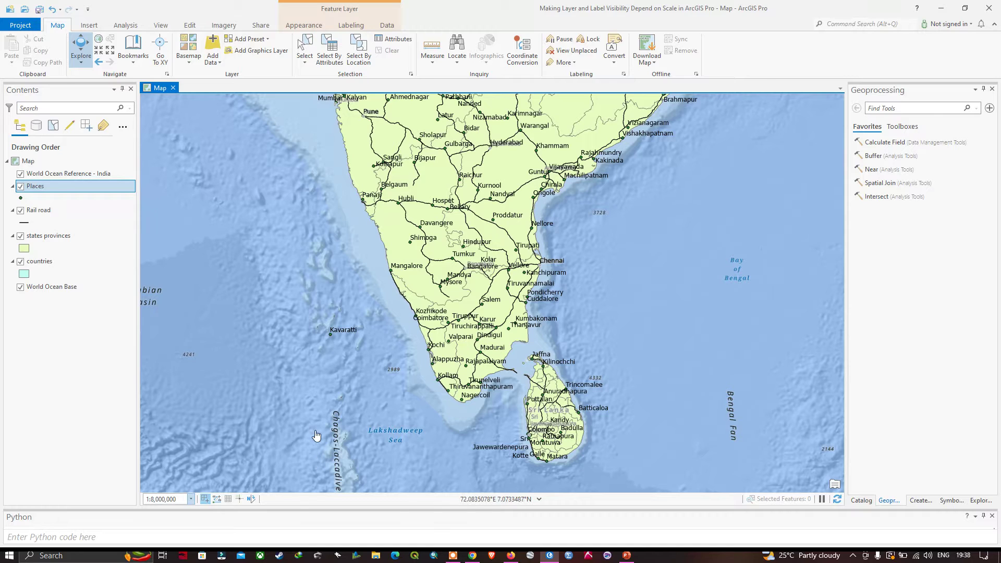
In the Places layer properties, set the Out beyond scale to 1:8,000,000 and confirm.
right_click(44, 190)
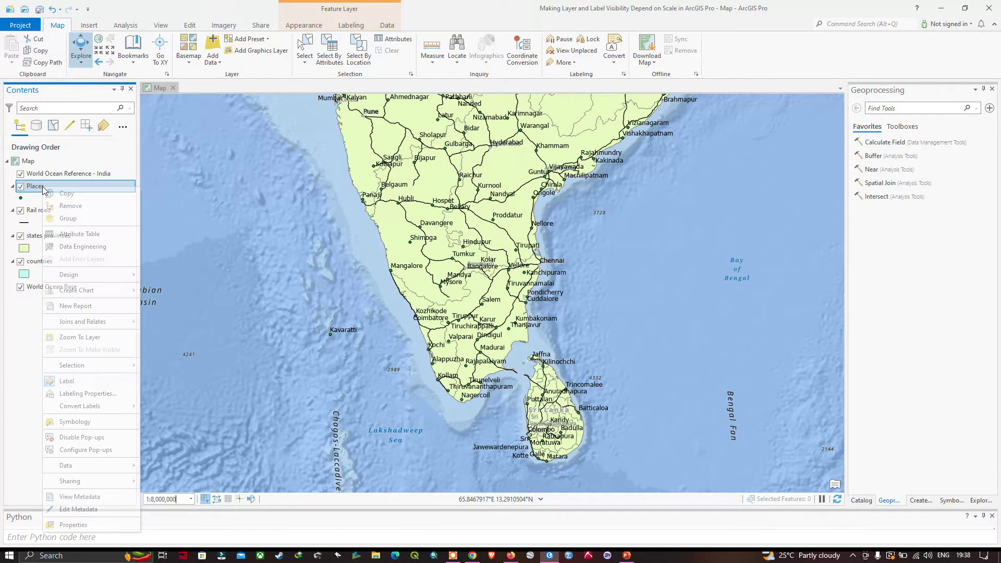
left_click(81, 527)
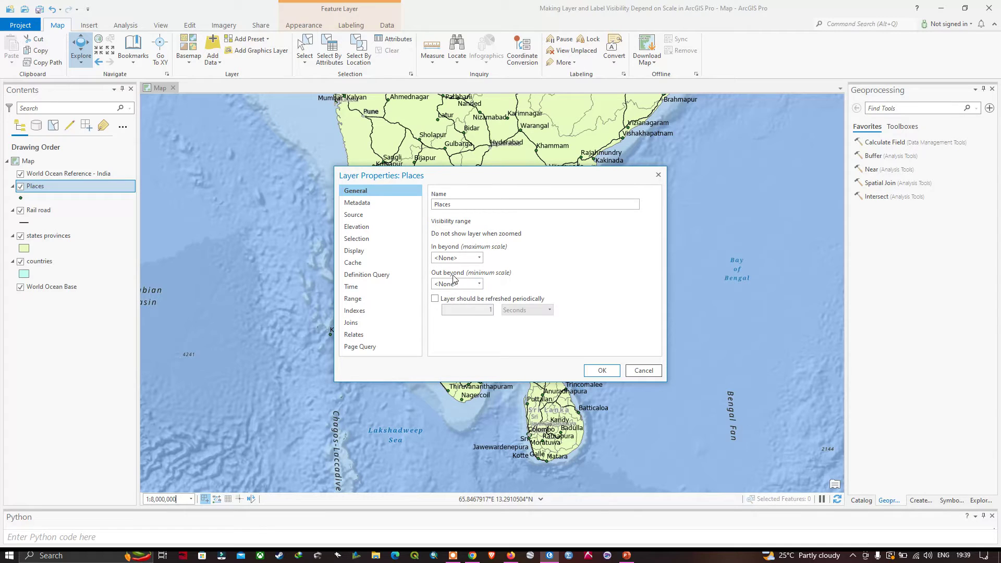
left_click(479, 284)
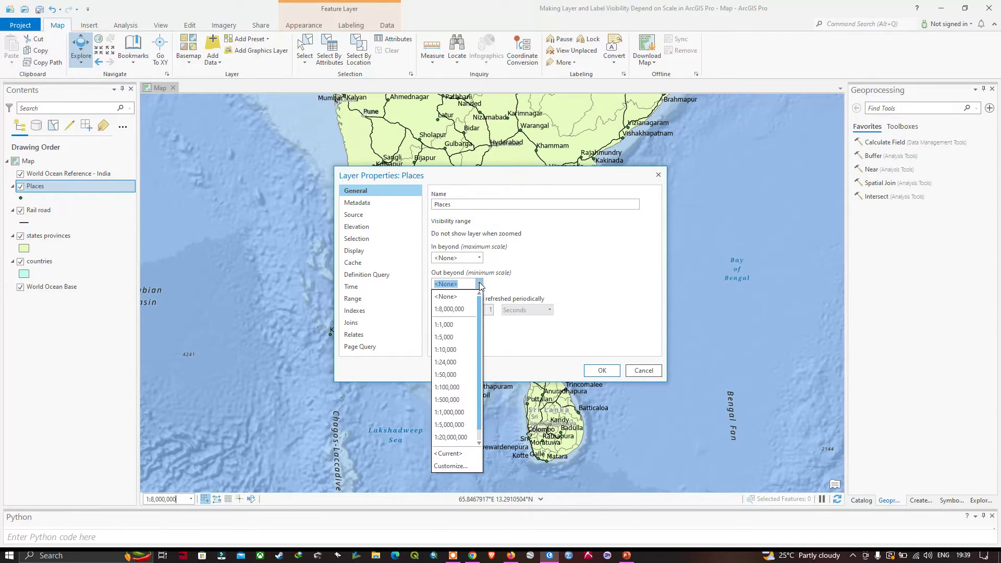
left_click(457, 310)
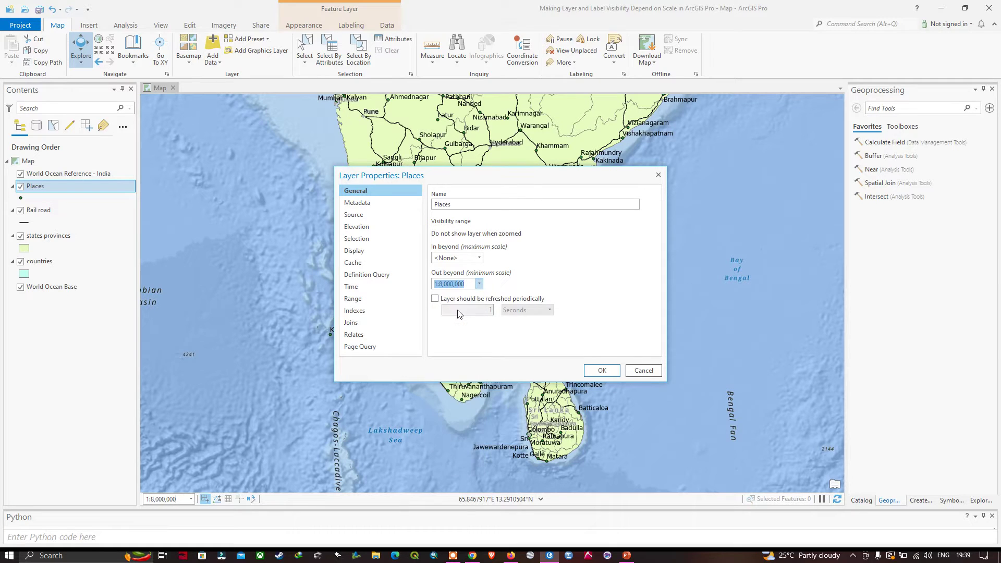
left_click(600, 371)
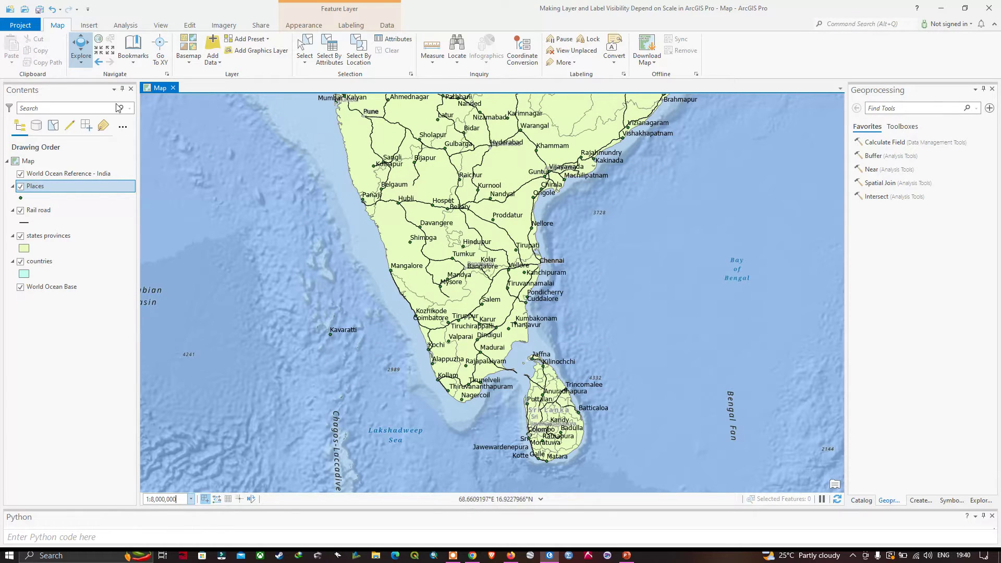
Zoom out past 1:8,000,000, back in, out again, then return to the full world extent.
left_click(112, 54)
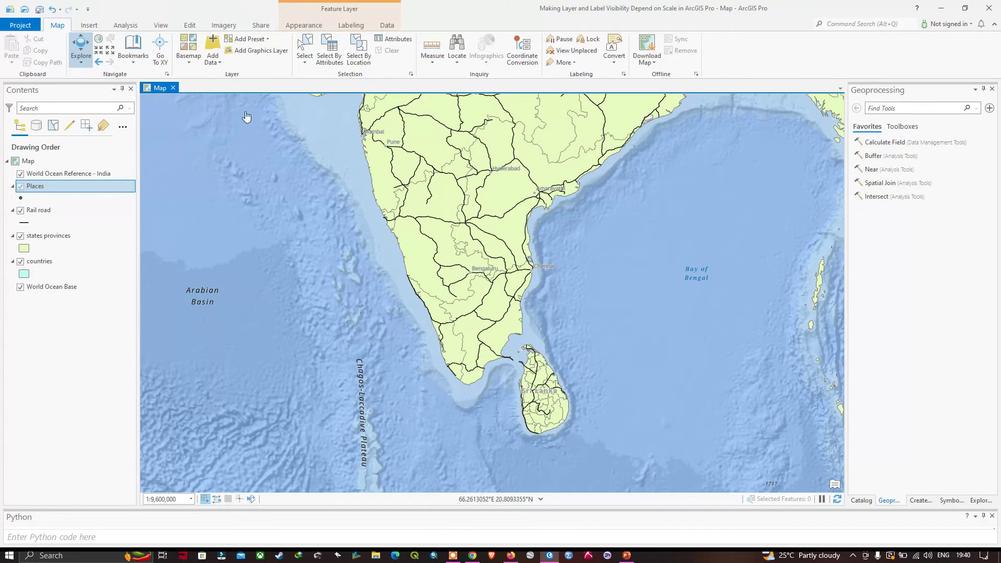
left_click(101, 57)
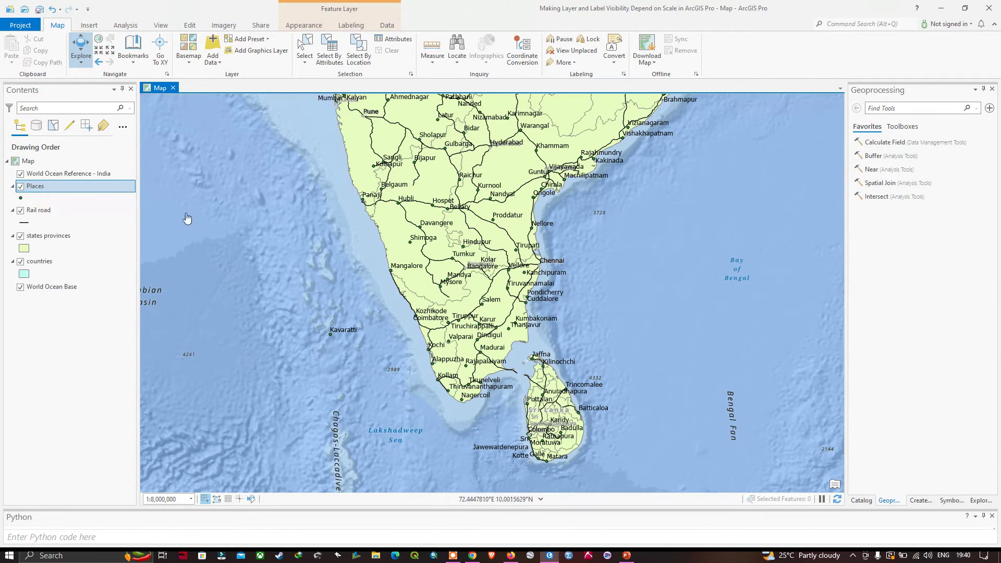
left_click(111, 53)
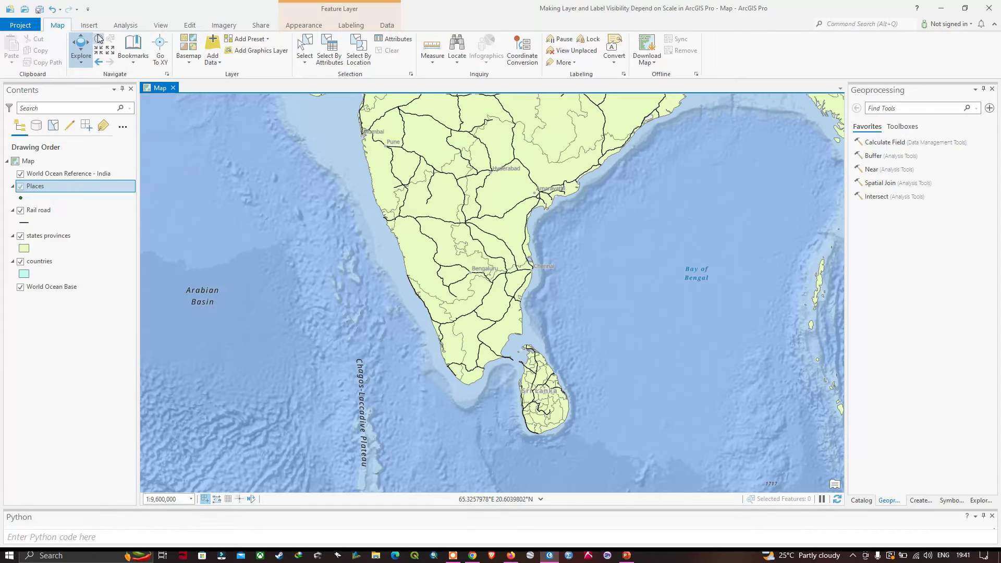
left_click(98, 38)
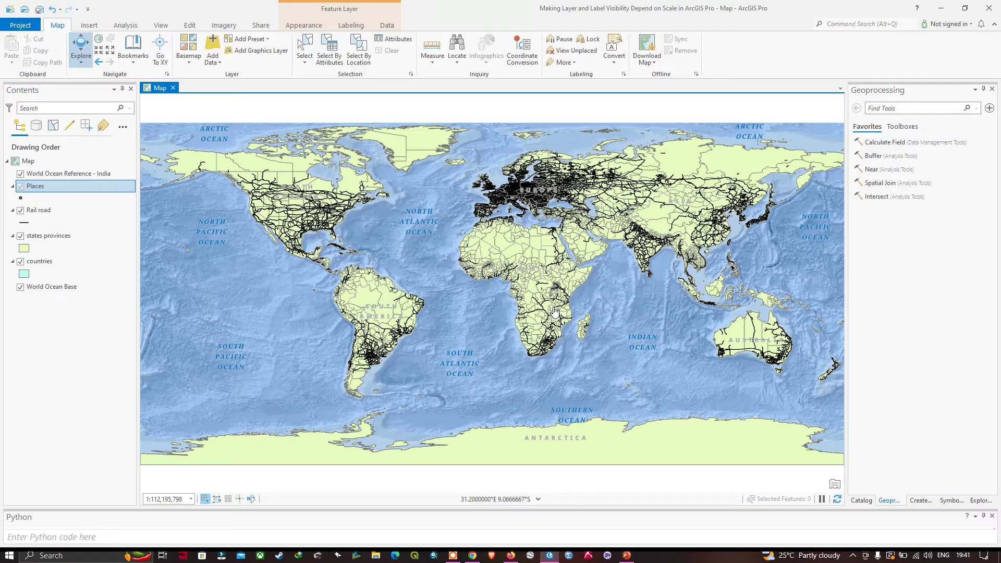
Zoom from the world view to about 1:7,710,037 over southern India and Sri Lanka.
scroll(554, 312, "up", 3)
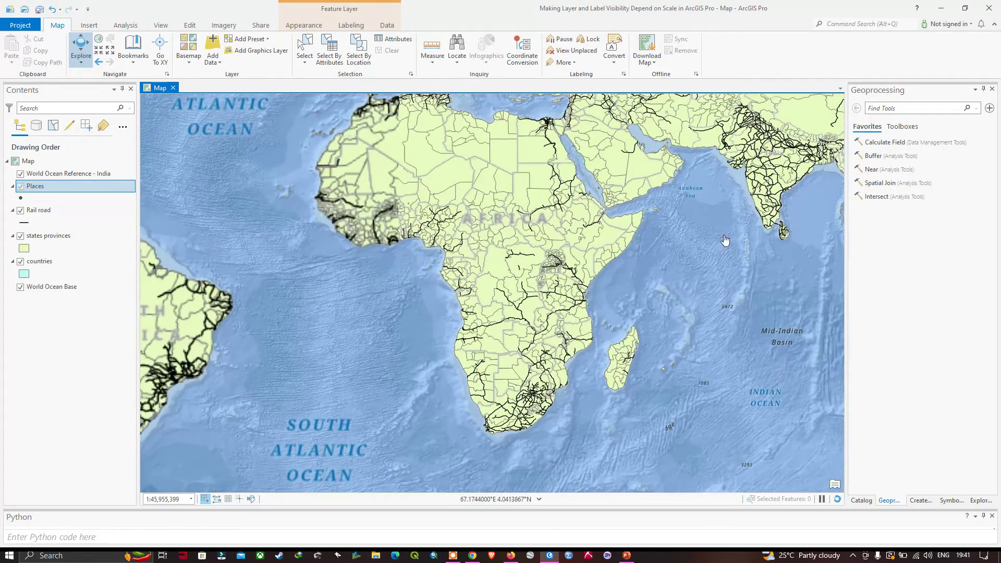
scroll(621, 234, "up", 5)
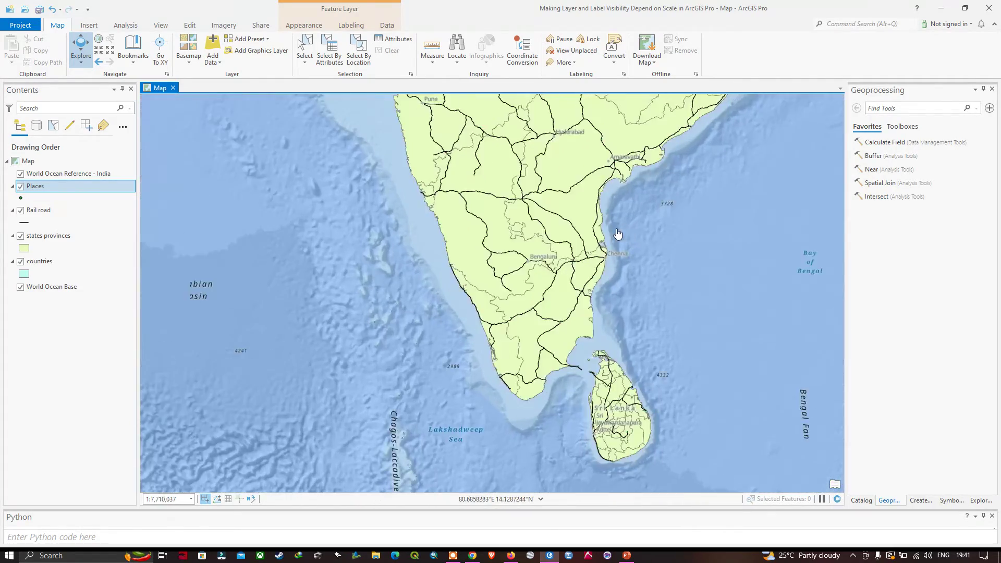
scroll(618, 234, "down", 2)
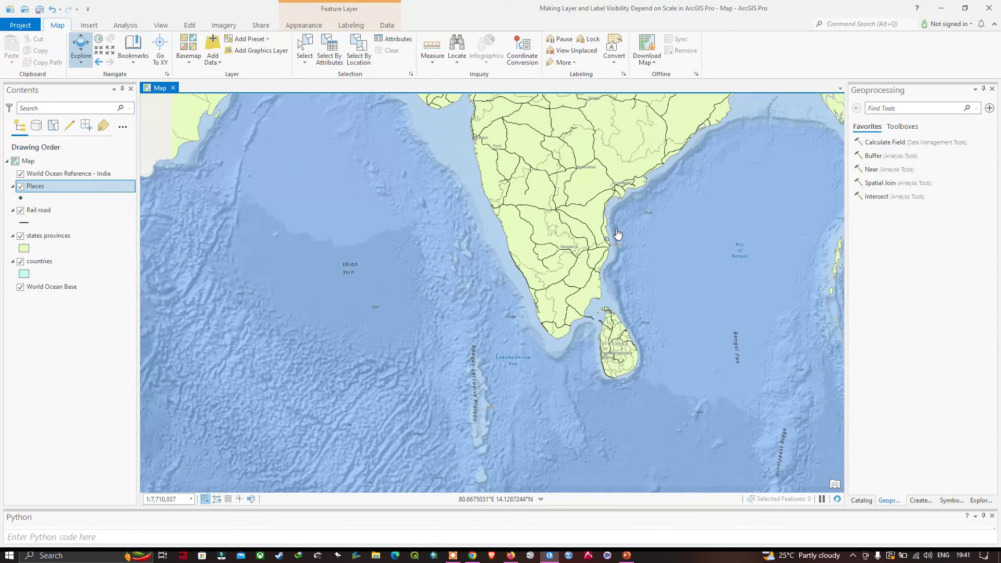
scroll(617, 234, "up", 2)
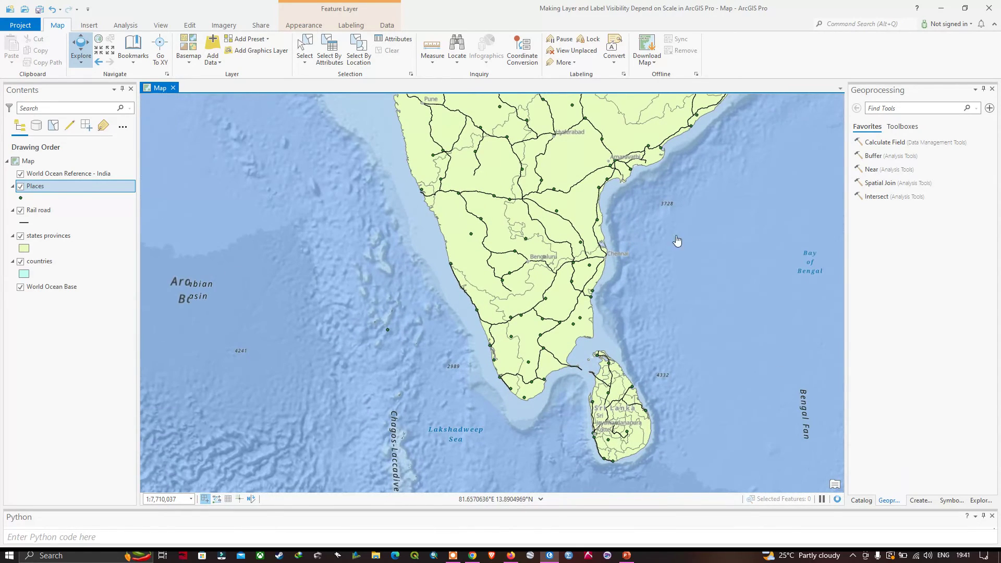
left_click_drag(703, 237, 664, 257)
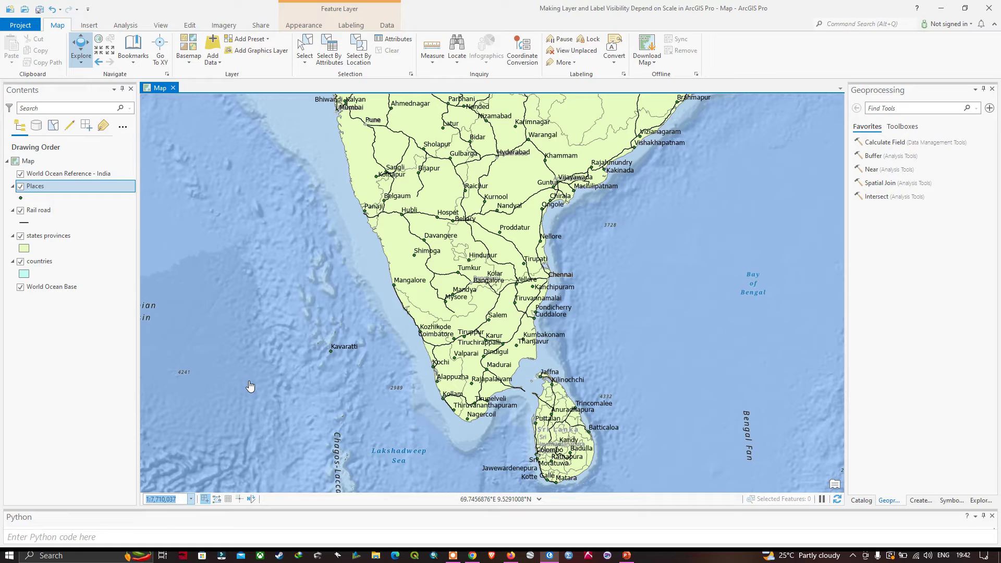
Customize the standard scales, keeping plain ratio display, and add 1:5,000,000 to the list.
left_click(193, 500)
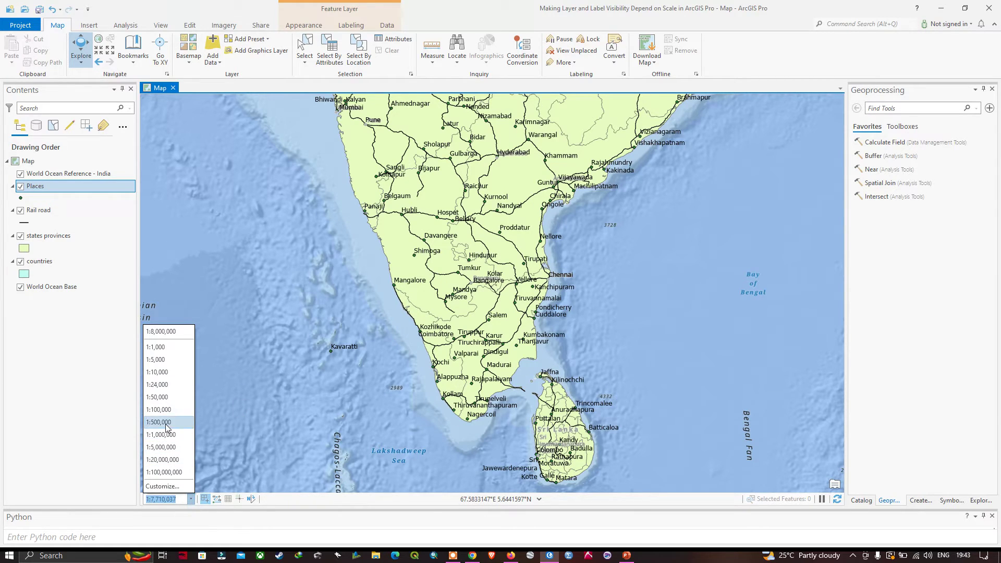
left_click(165, 487)
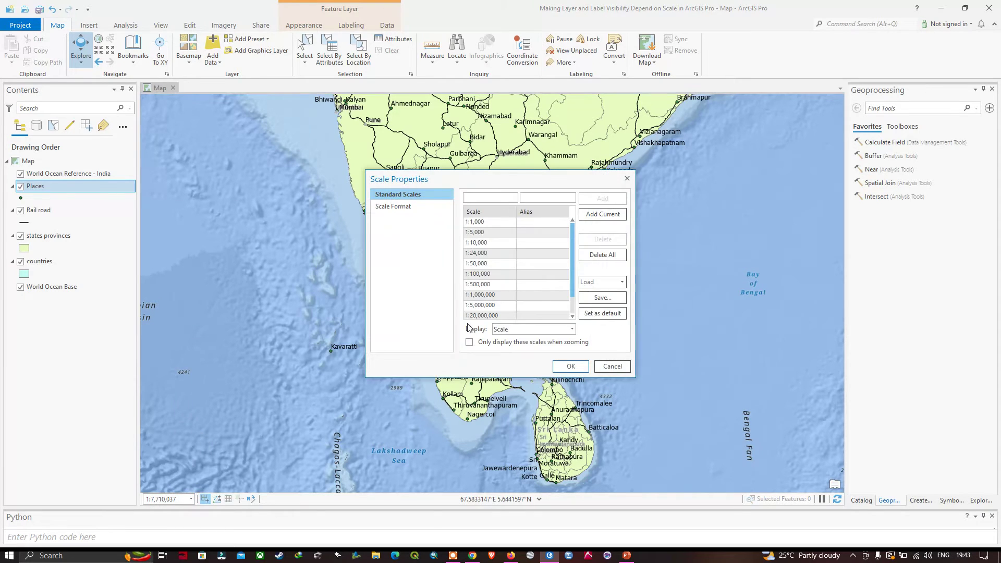
left_click(530, 330)
left_click(530, 329)
left_click(500, 199)
left_click(603, 201)
left_click(491, 309)
left_click(574, 367)
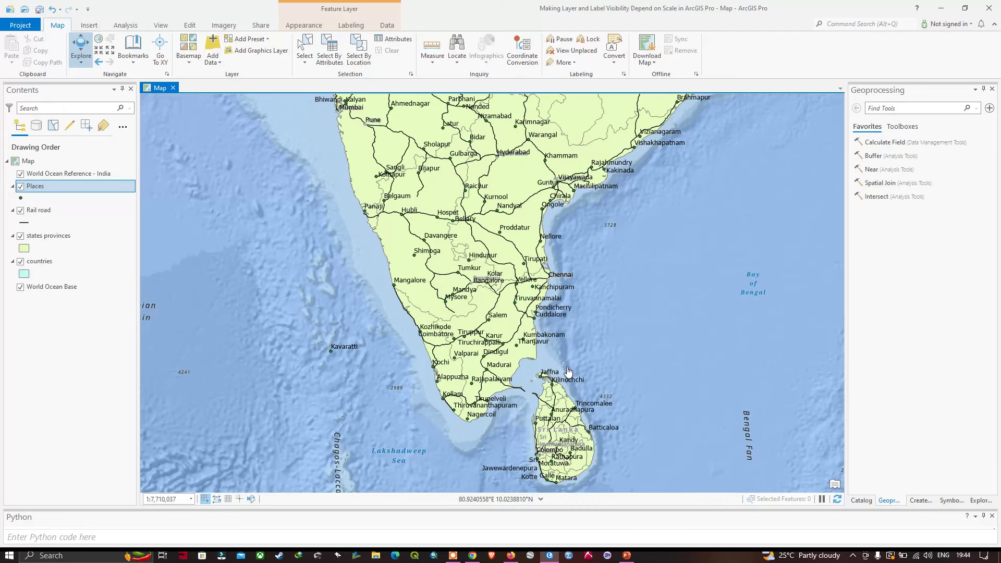
Pick 1:5,000,000 from the scale list and pan south, then pick 1:8,000,000, then 1:20,000,000.
left_click(191, 499)
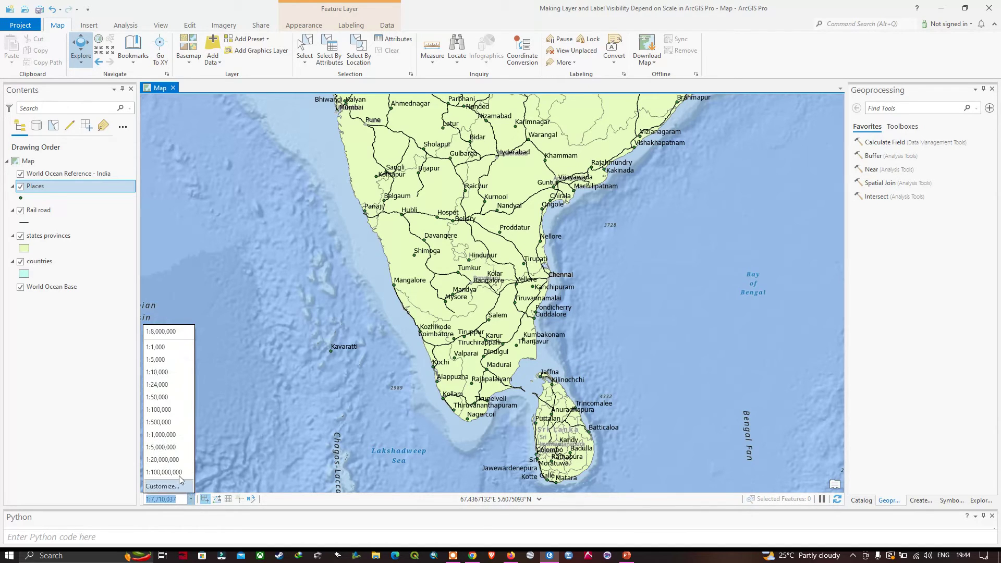
left_click(168, 448)
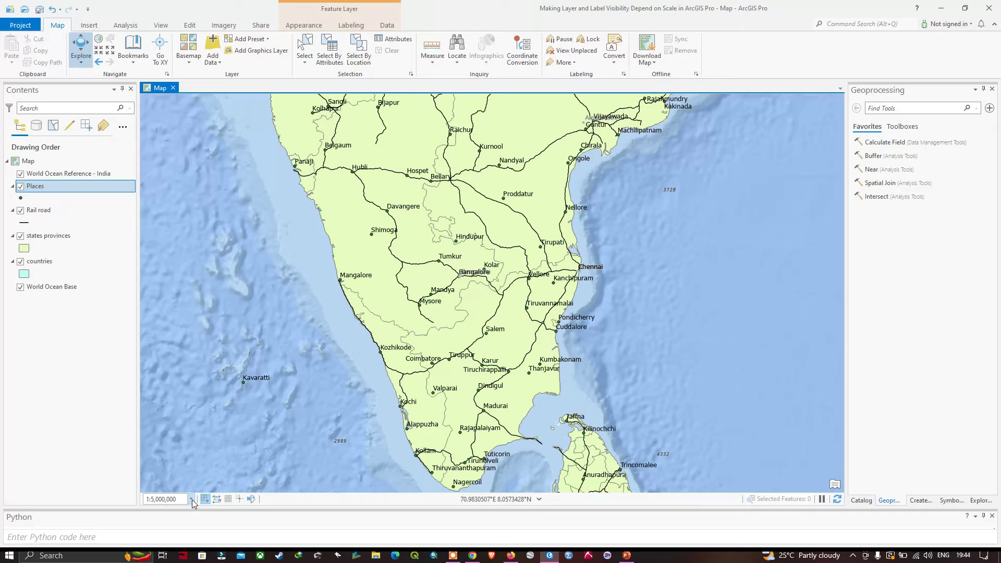
left_click_drag(645, 348, 623, 284)
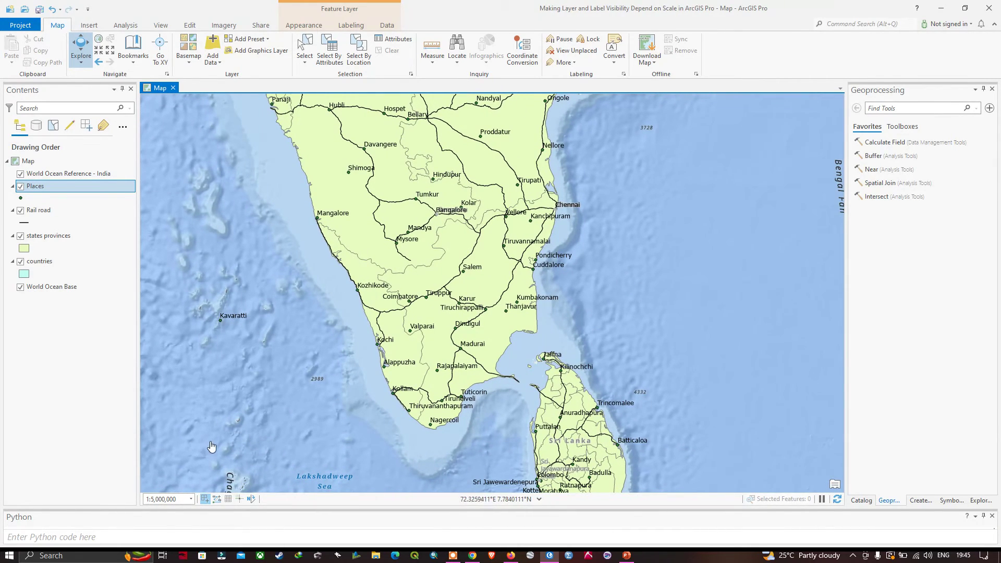
left_click(191, 499)
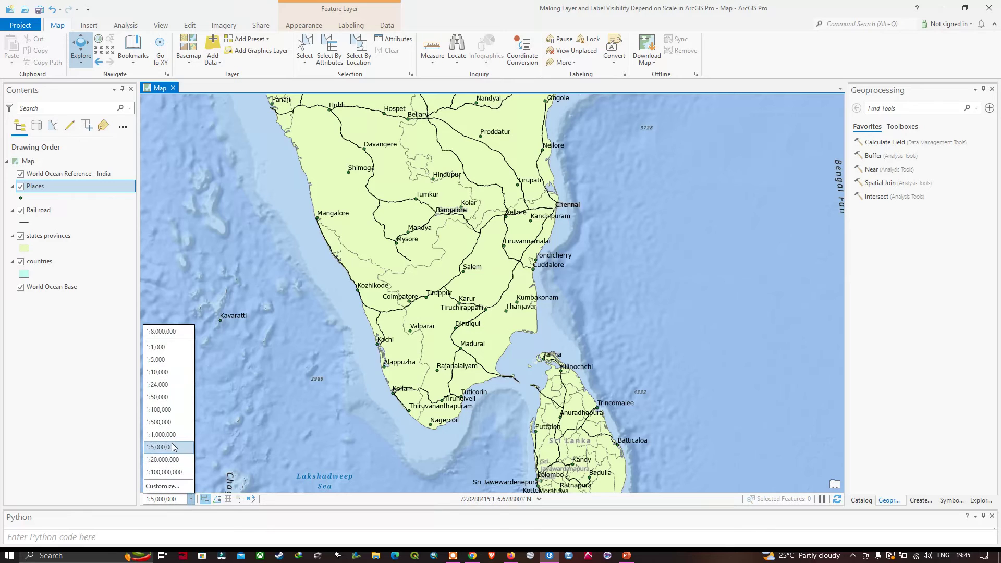
left_click(163, 331)
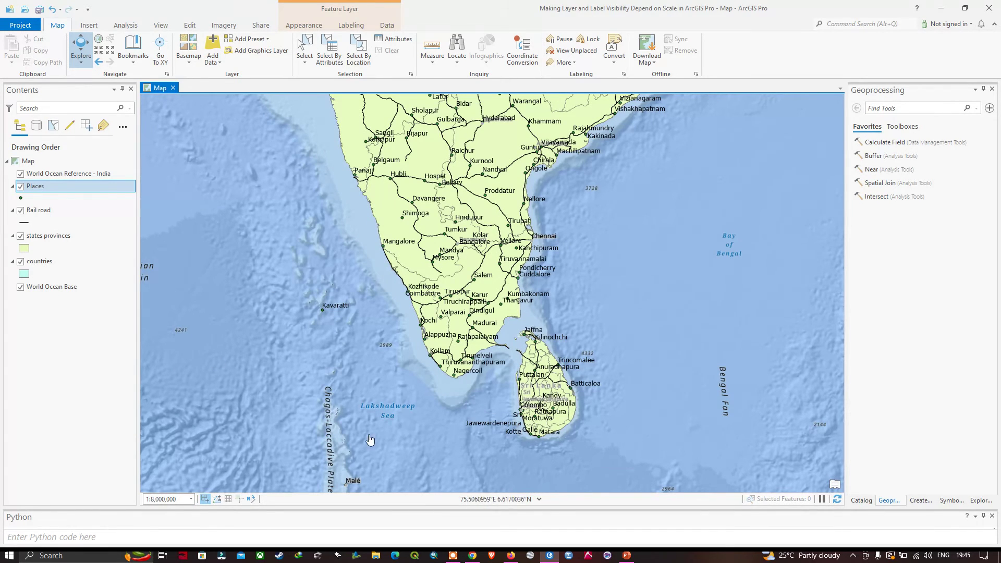
left_click(191, 500)
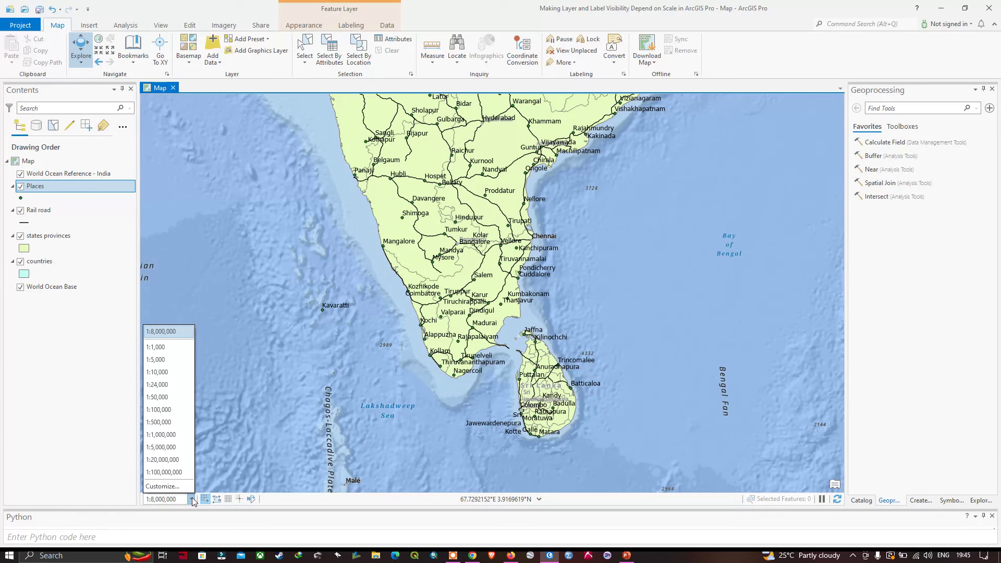
left_click(185, 460)
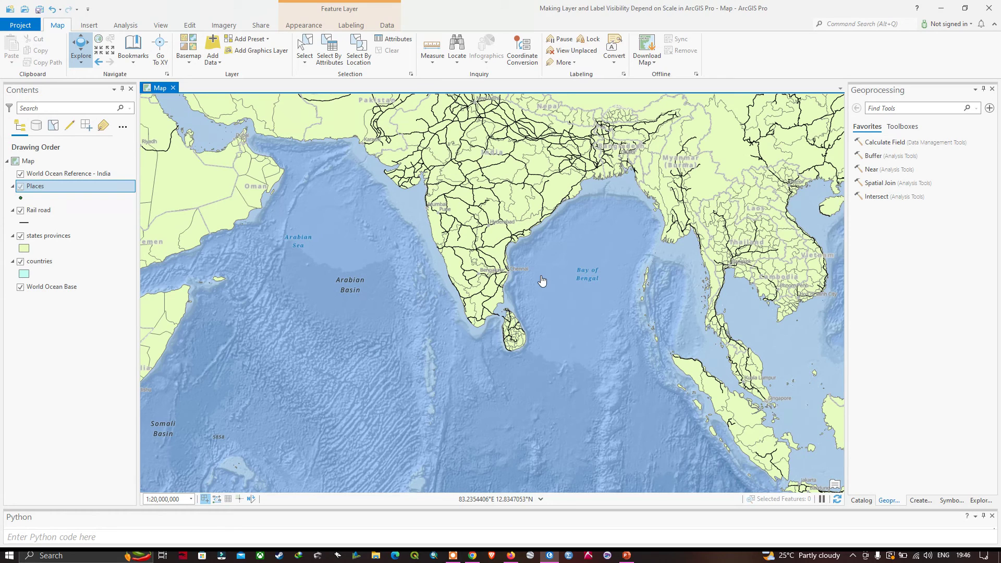
Zoom and pan over southern India, then choose 1:8,000,000 from the scale list.
scroll(540, 277, "up", 3)
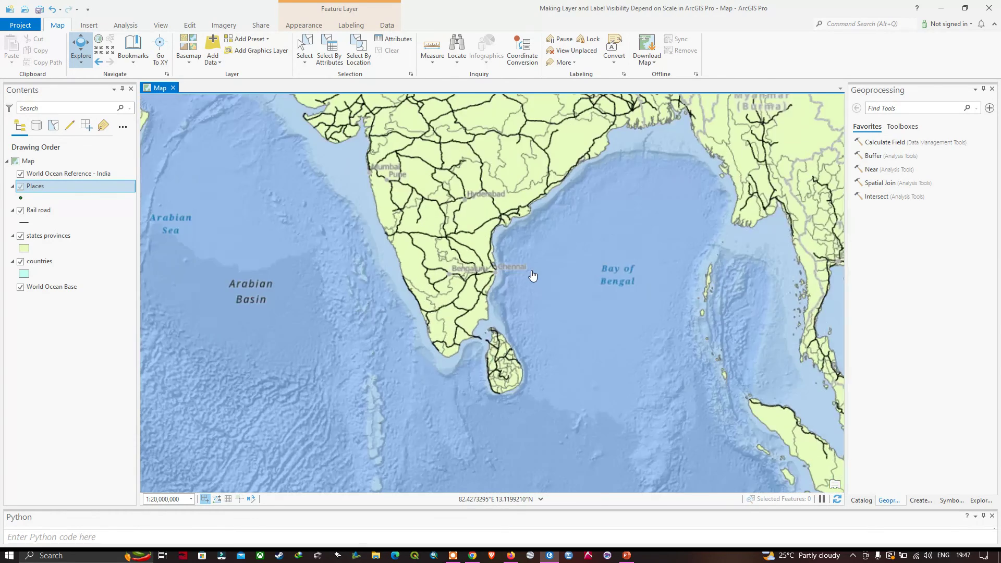
scroll(532, 276, "up", 3)
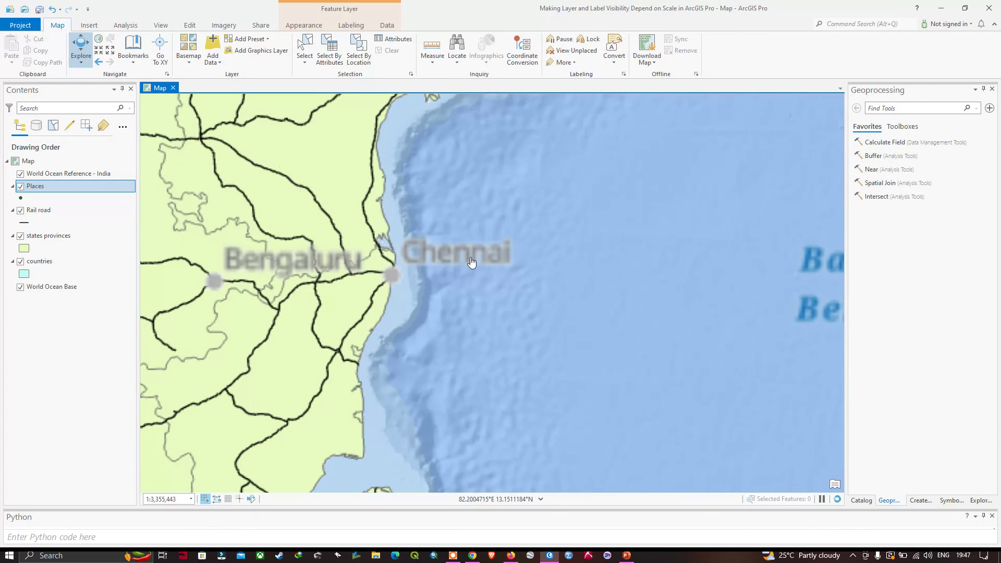
mouse_move(469, 225)
left_mouse_down()
mouse_move(662, 150)
mouse_move(704, 114)
left_mouse_up()
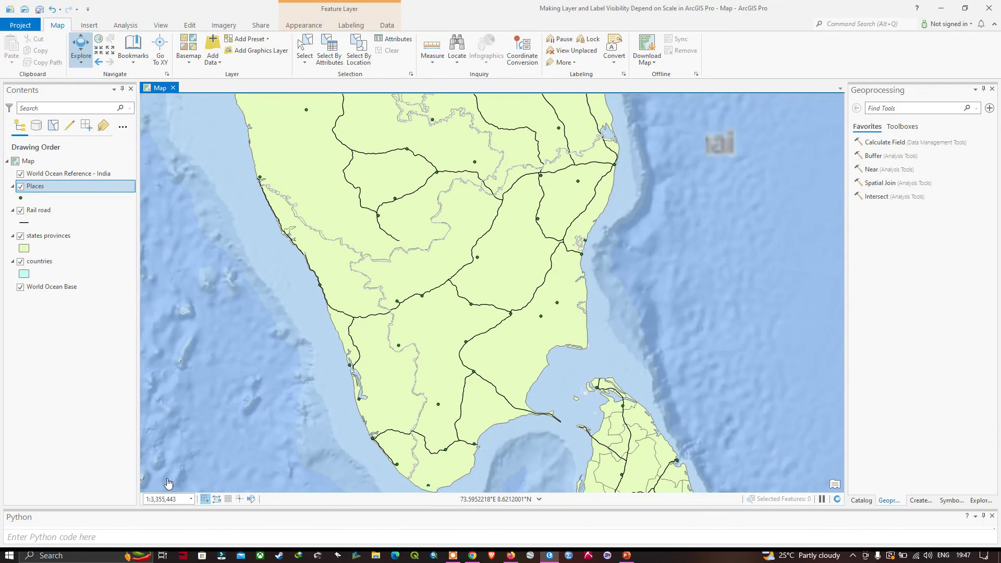
left_click(190, 498)
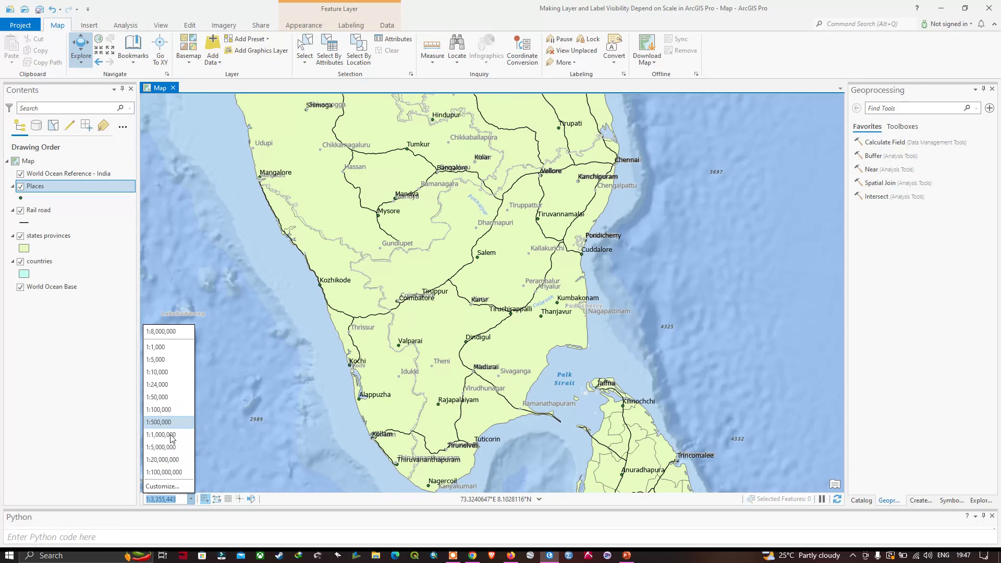
left_click(161, 331)
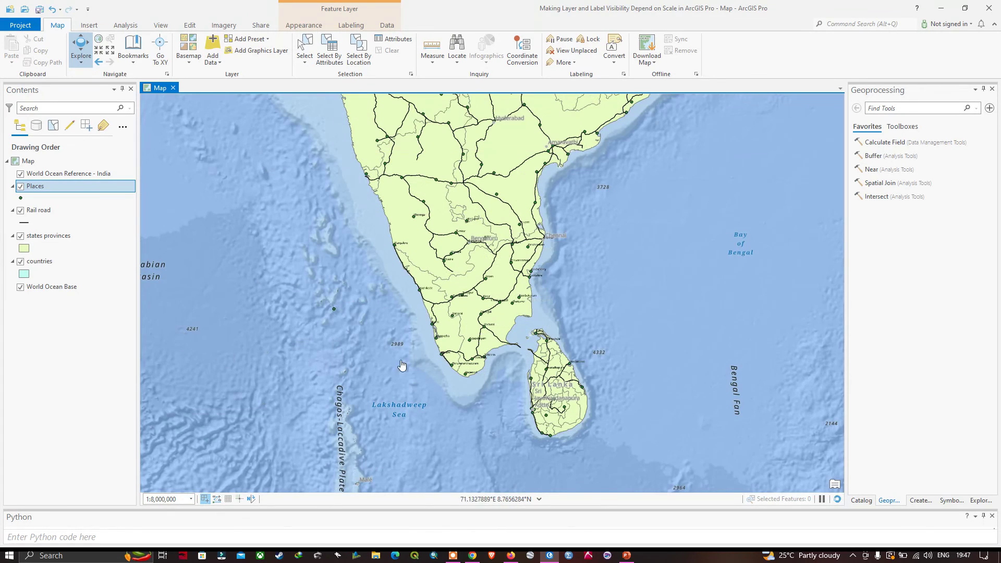